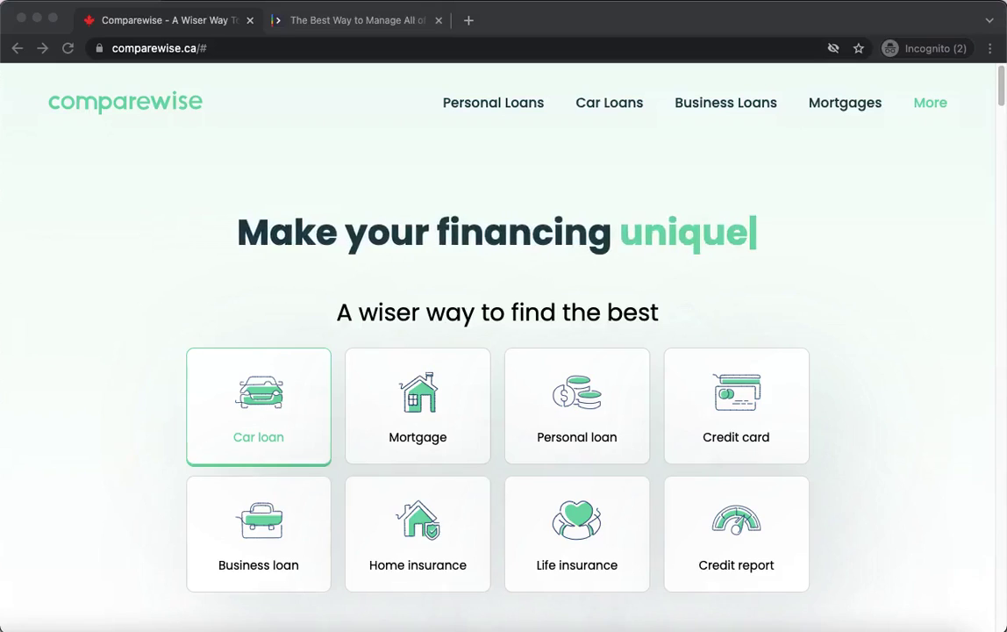
Switch from the browser to the Shift desktop app, start setting up a new account, and bring its setup window fully into view.
click(372, 29)
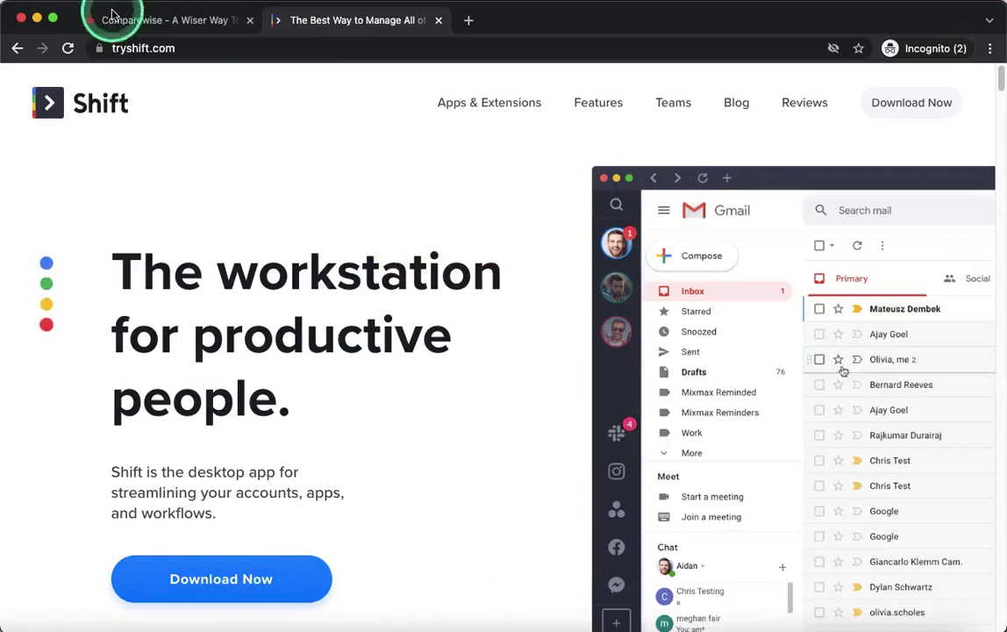
click(767, 629)
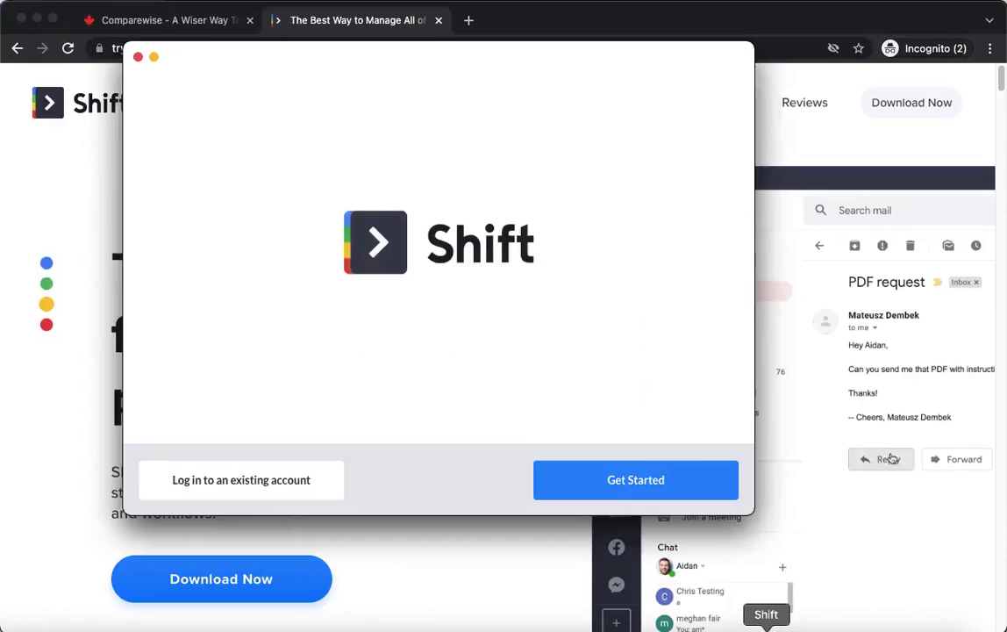
click(37, 18)
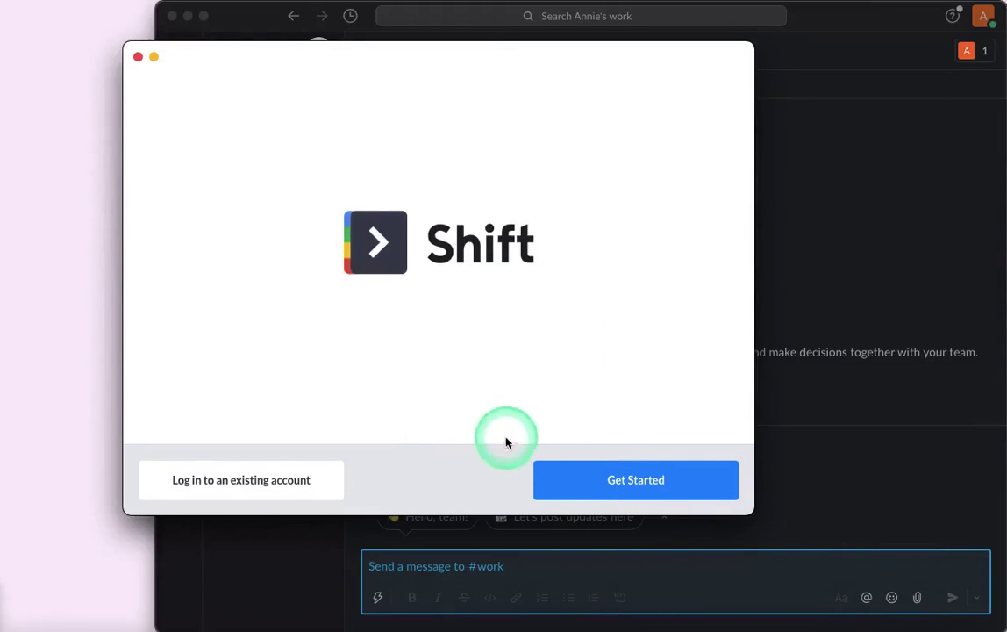
click(580, 481)
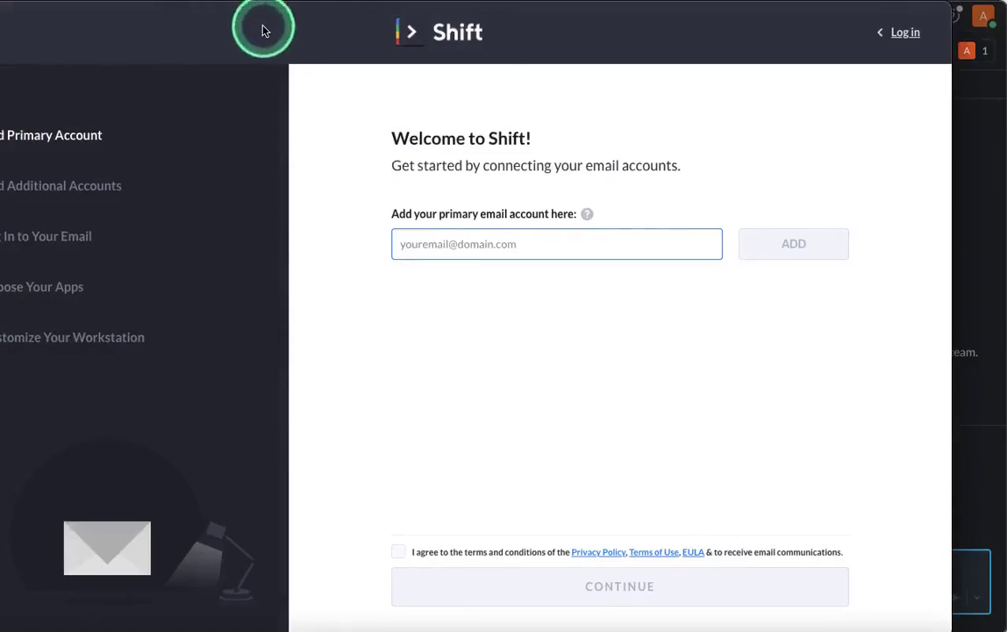
drag(265, 27, 321, 9)
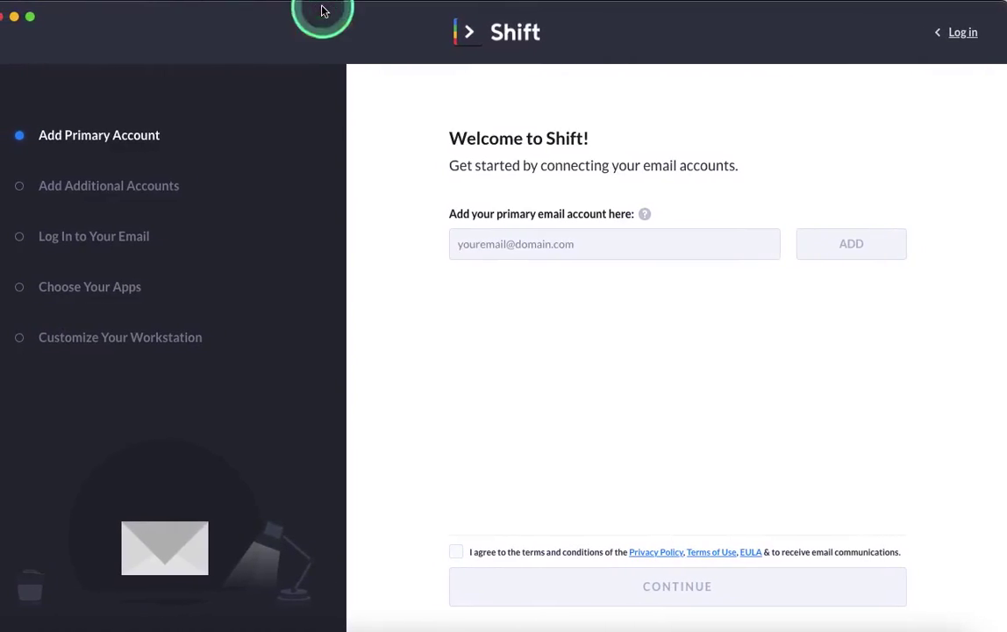
Enter the Gmail address as the primary email account and add it.
click(467, 244)
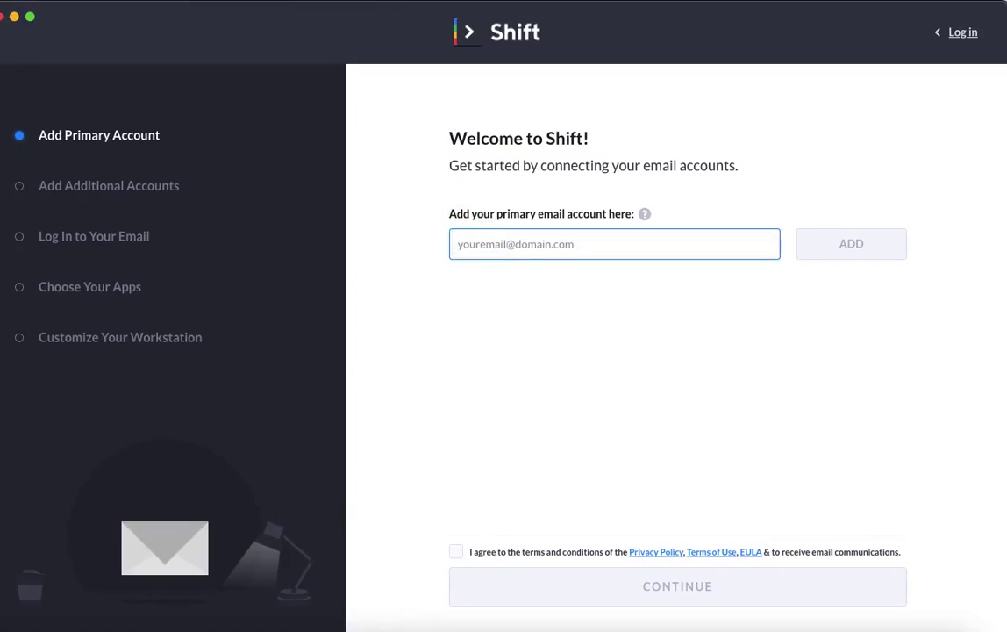
key(super+Tab)
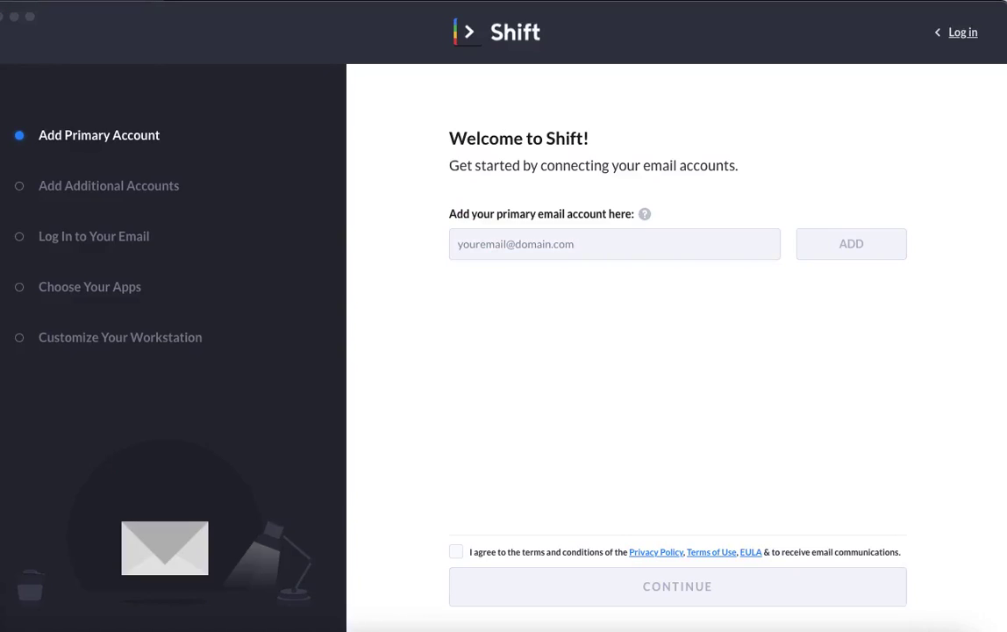
click(587, 233)
key(super+v)
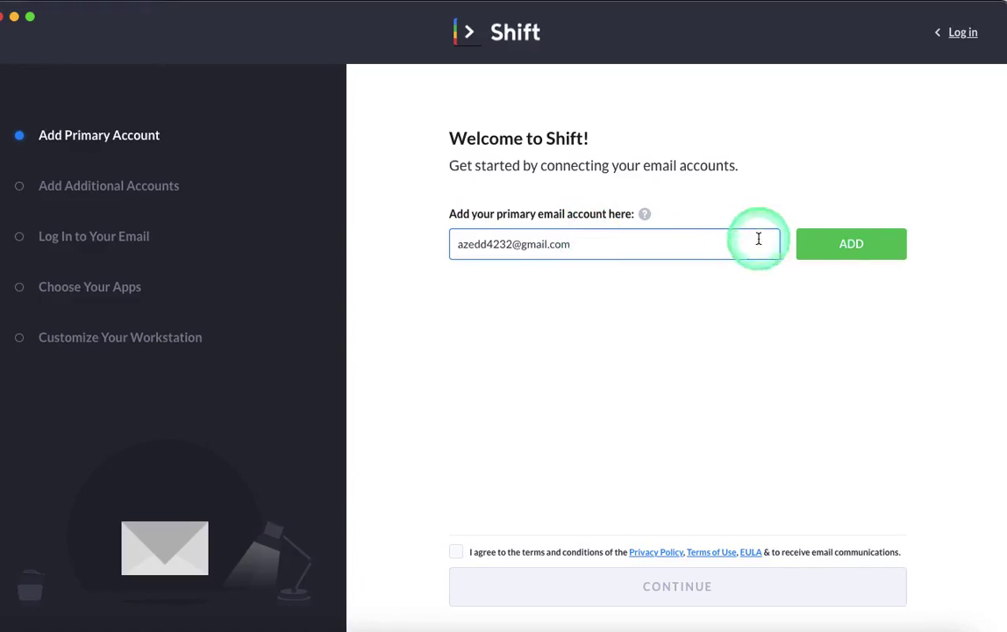
click(847, 247)
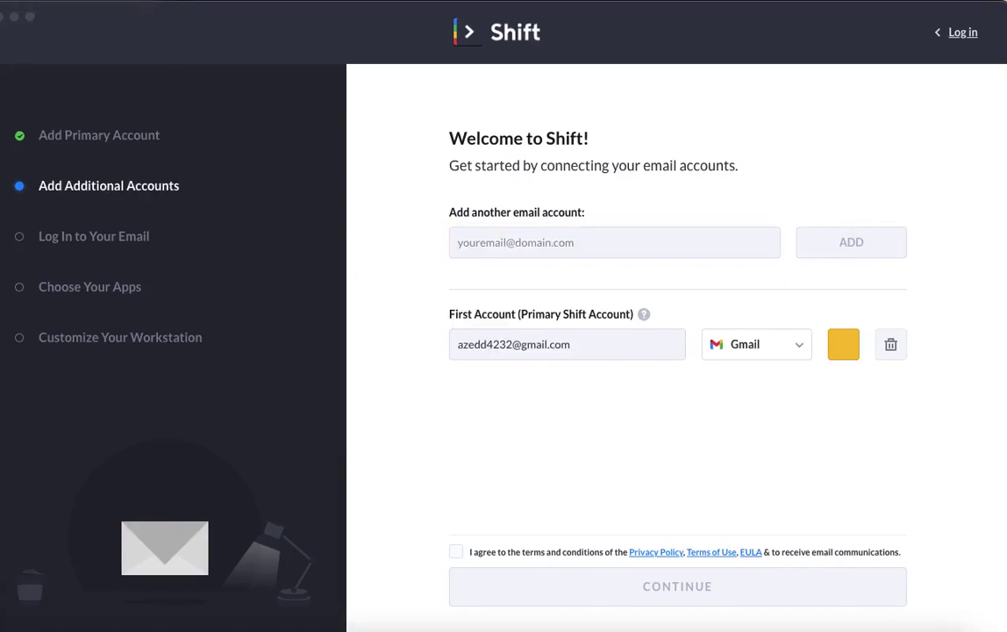
Add the Outlook address as an additional email account.
click(474, 239)
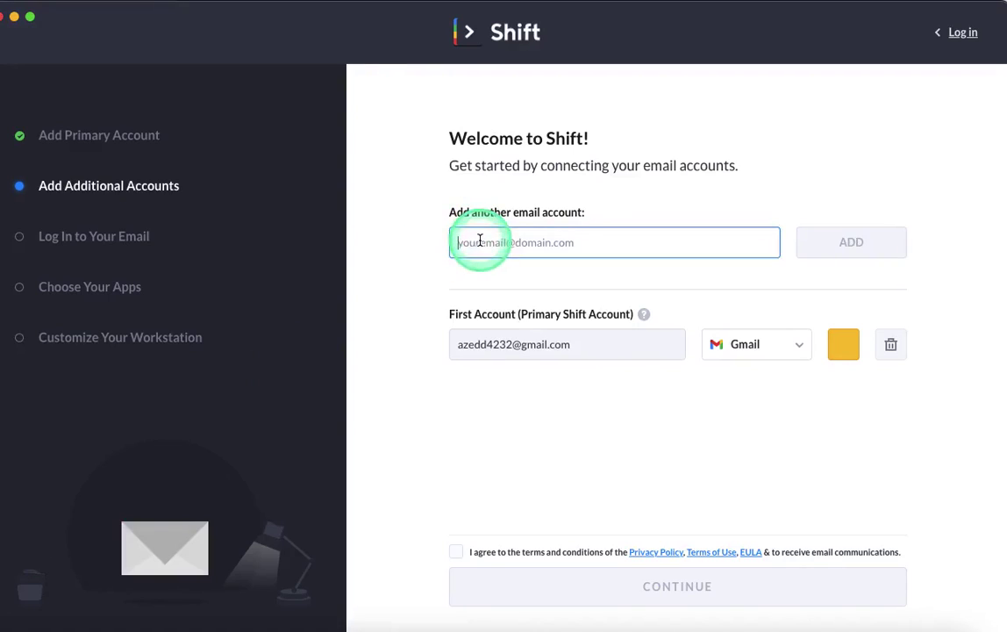
key(super+v)
click(825, 241)
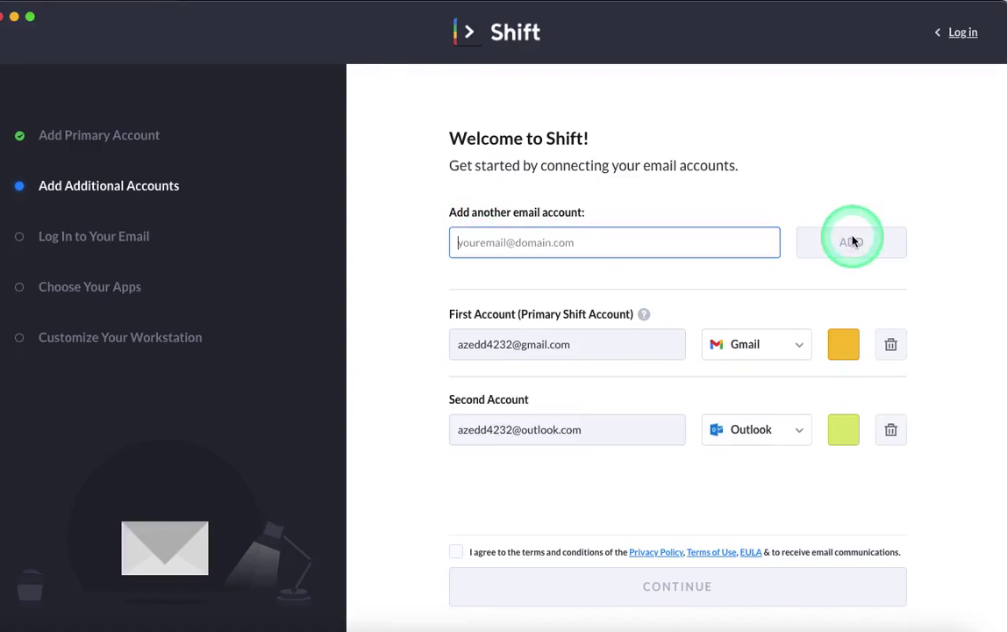
Change the first account's colour to light red and the second account's colour to light purple.
click(845, 347)
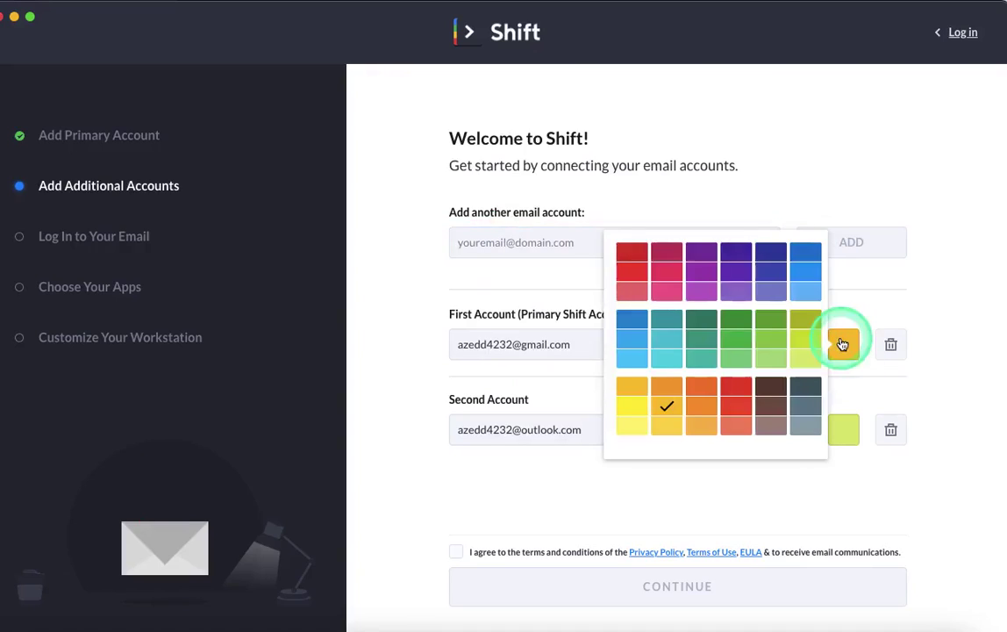
click(638, 294)
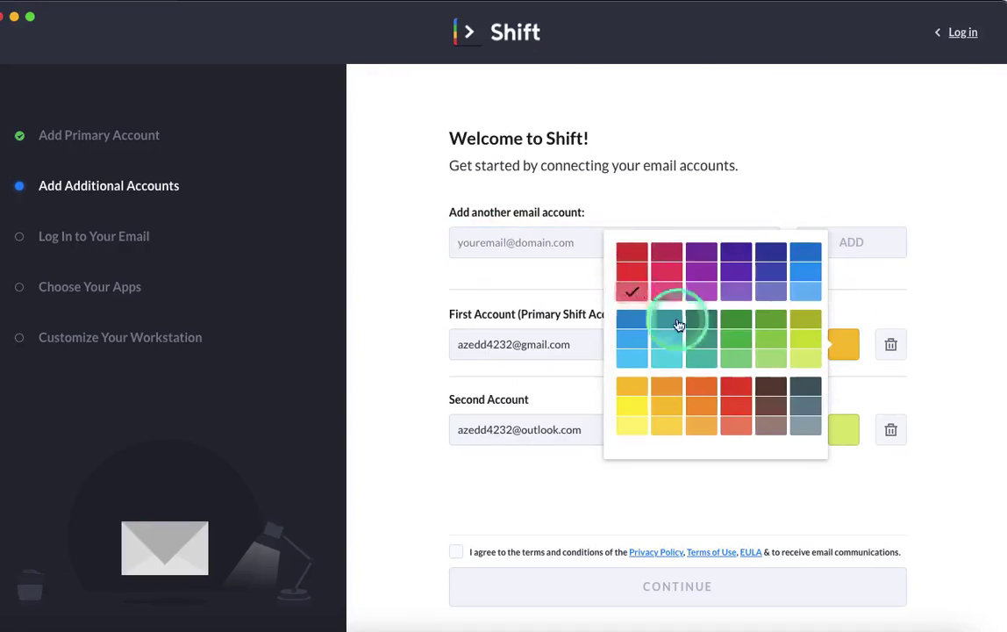
click(847, 430)
click(737, 372)
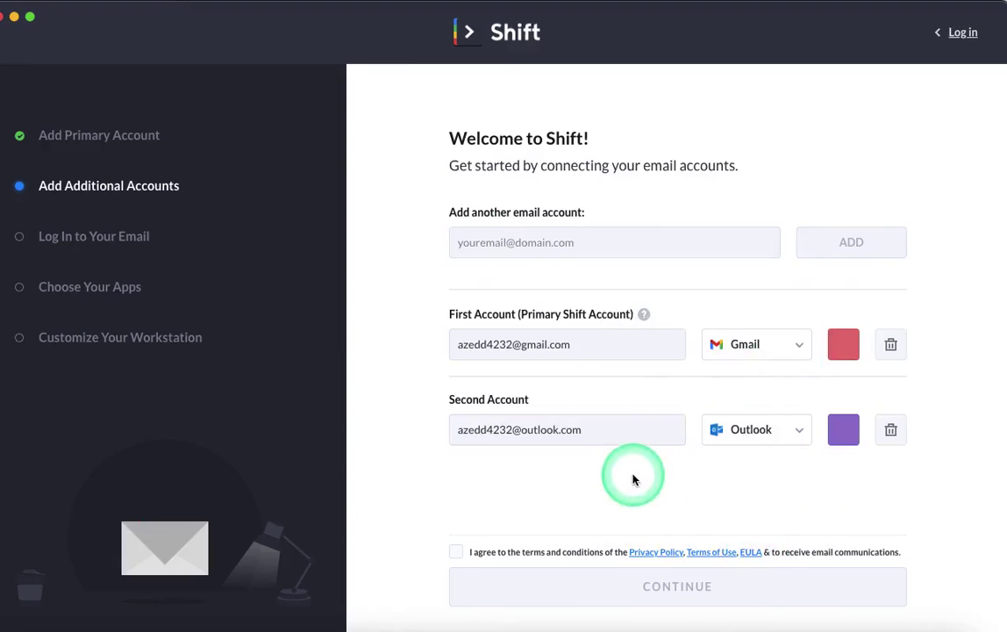
Agree to the terms and conditions, continue, and grant Shift the requested access to the Google account.
click(455, 551)
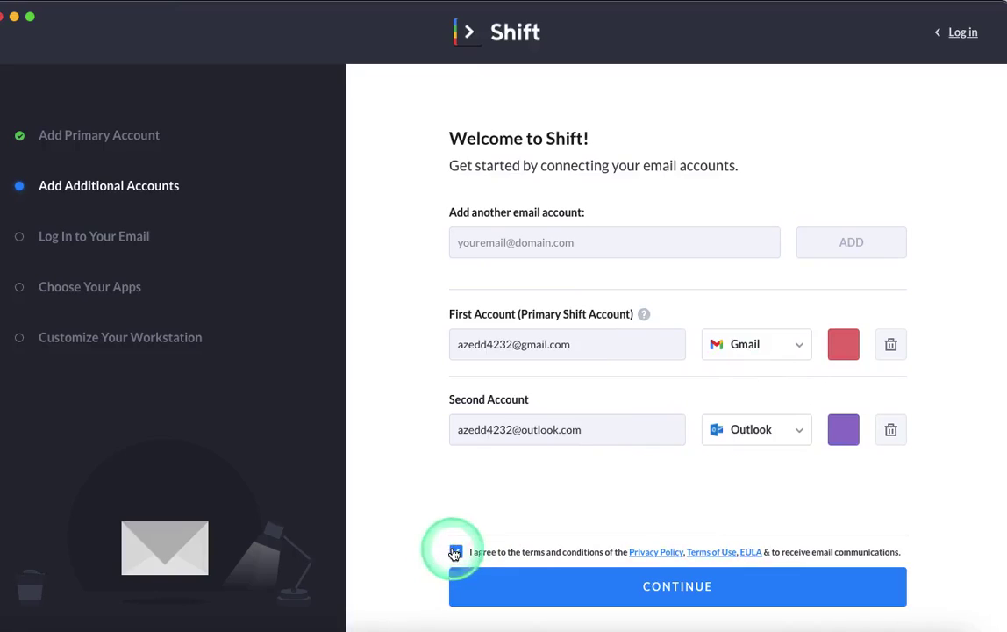
click(538, 585)
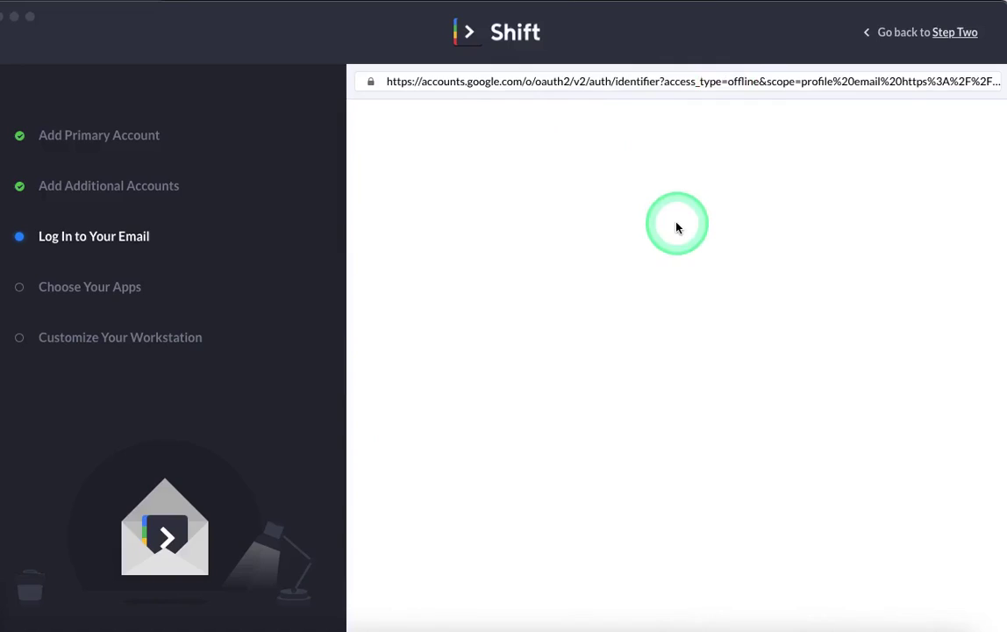
scroll(746, 446, down, 4)
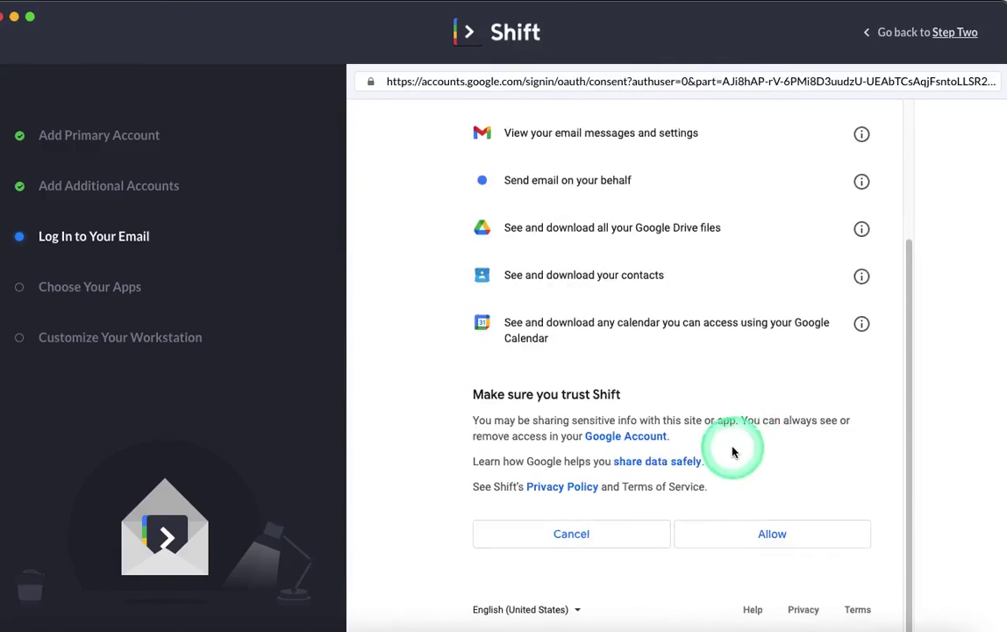
click(769, 534)
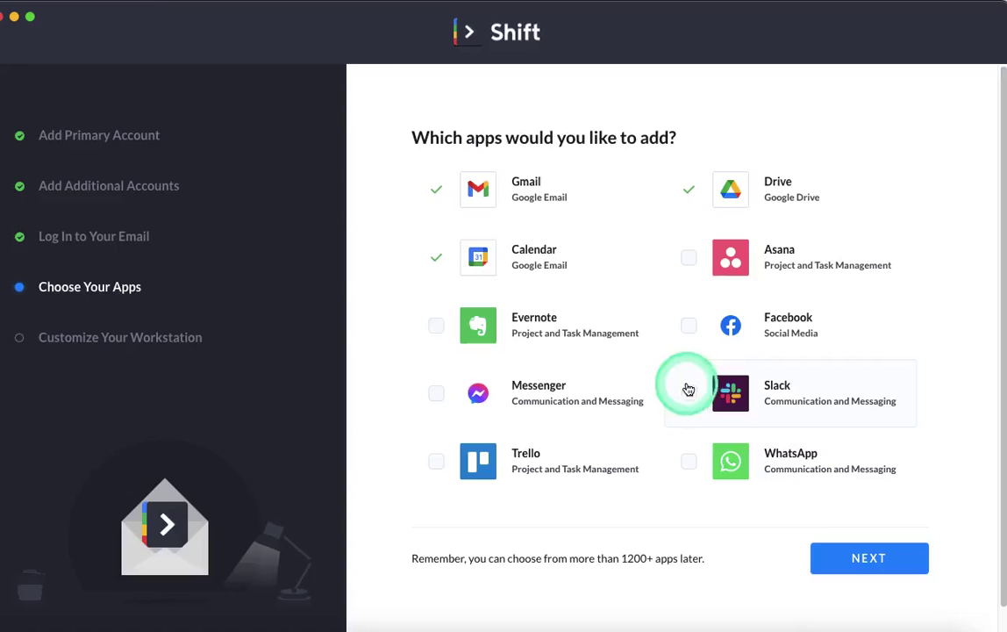
Include Slack among the apps to add and complete the workstation setup.
click(689, 395)
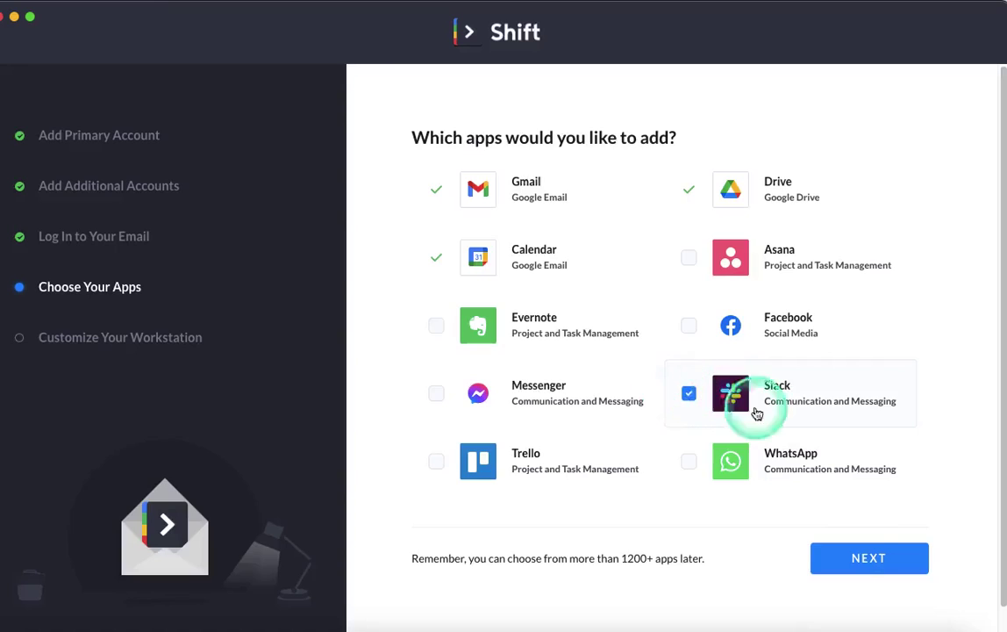
click(857, 562)
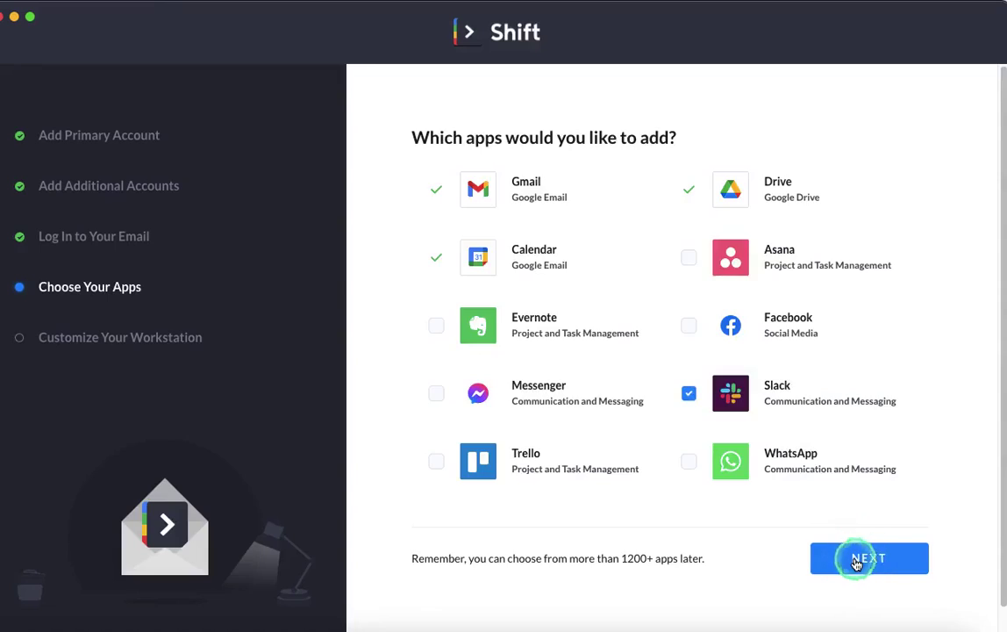
click(759, 587)
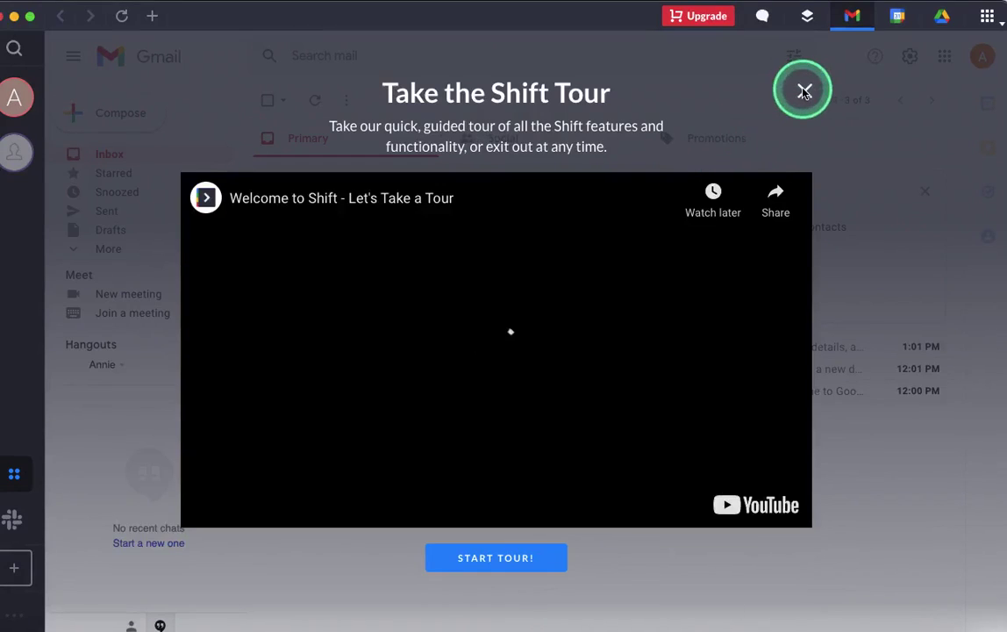
Exit the Shift tour video and its follow-up prompts, and postpone the password import.
click(805, 92)
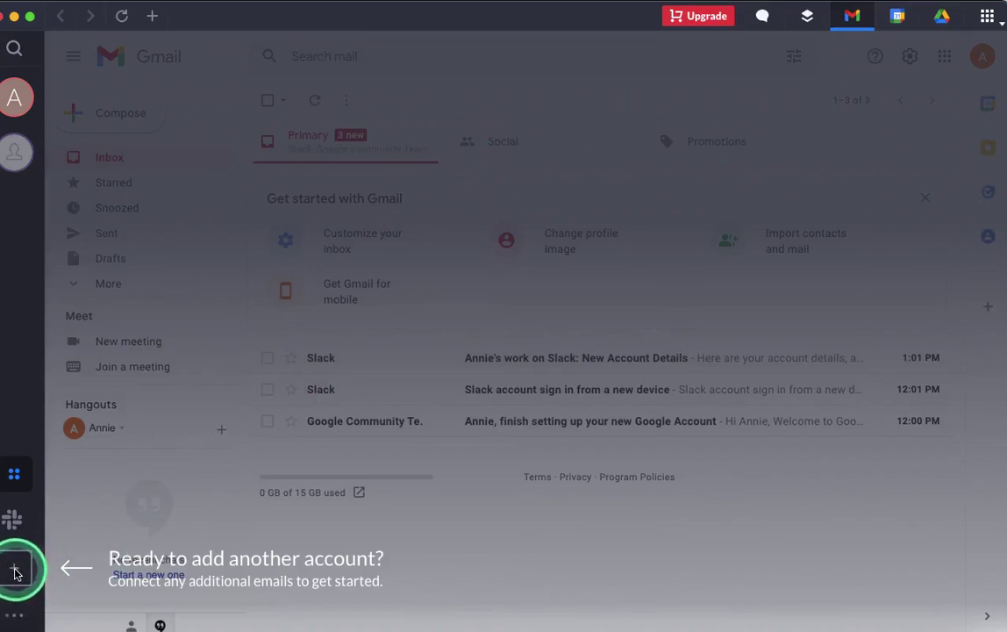
click(7, 524)
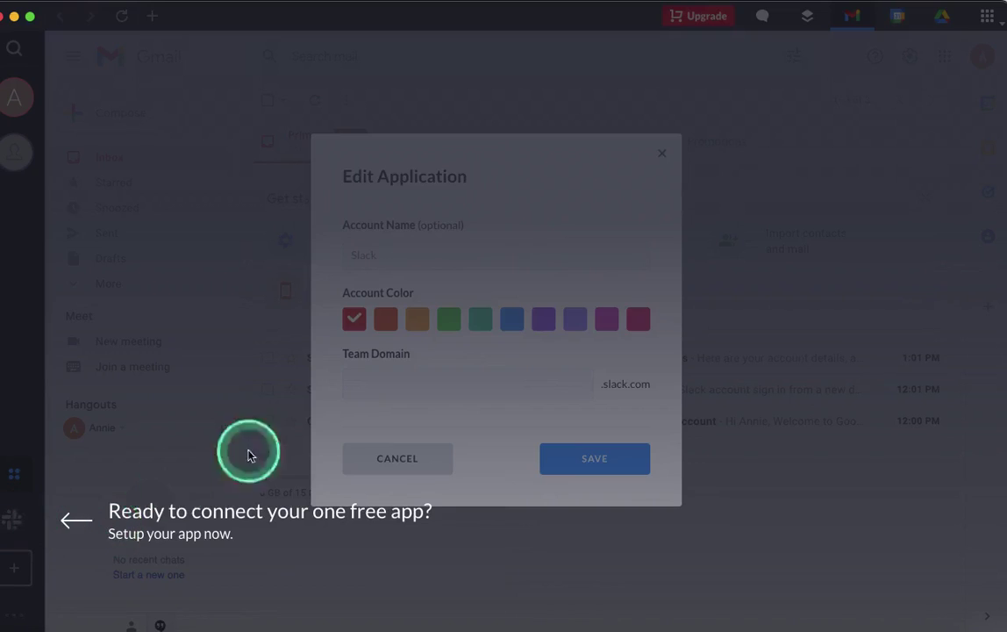
click(16, 521)
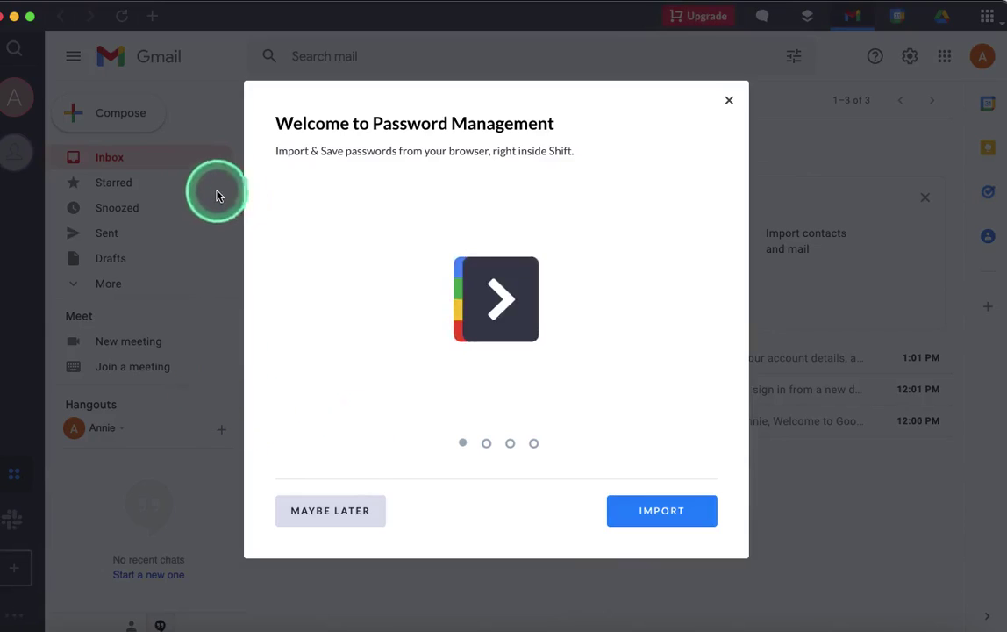
click(325, 516)
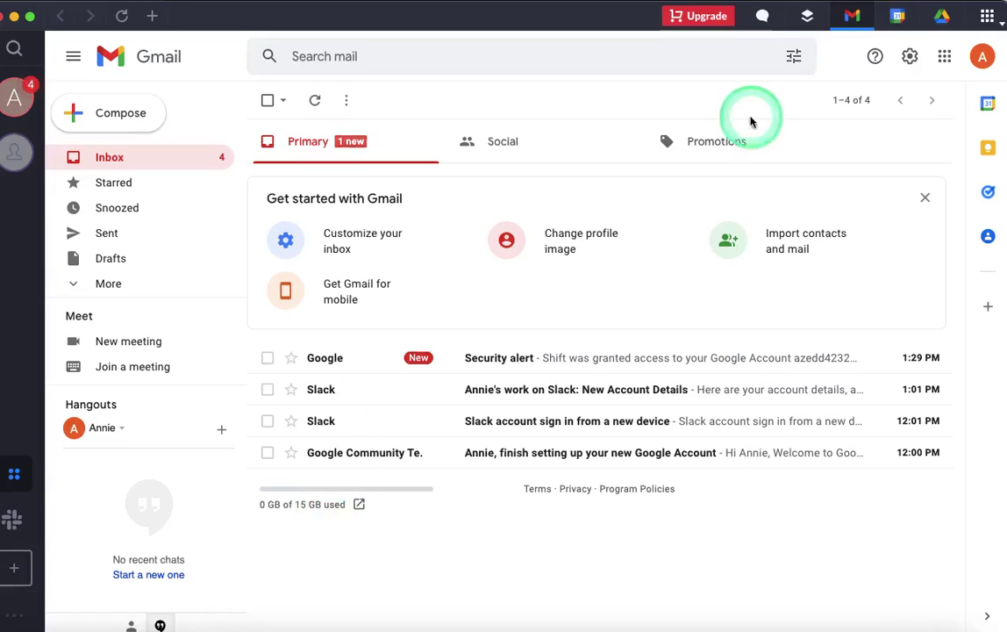
Open the Slack application's settings in Shift, then switch to the Slack desktop app and copy the workspace's domain name.
click(15, 521)
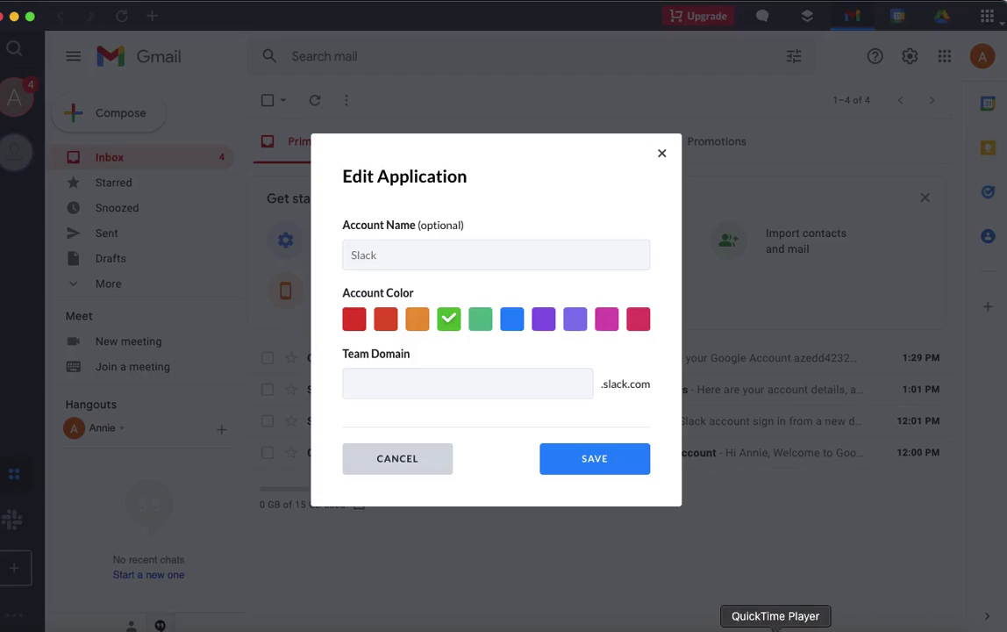
click(400, 628)
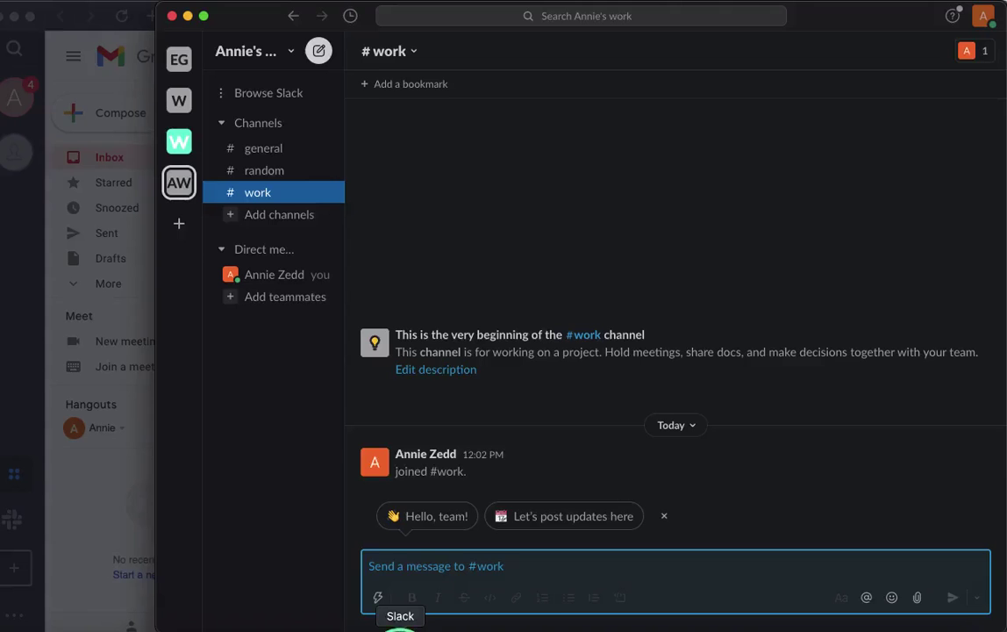
click(293, 56)
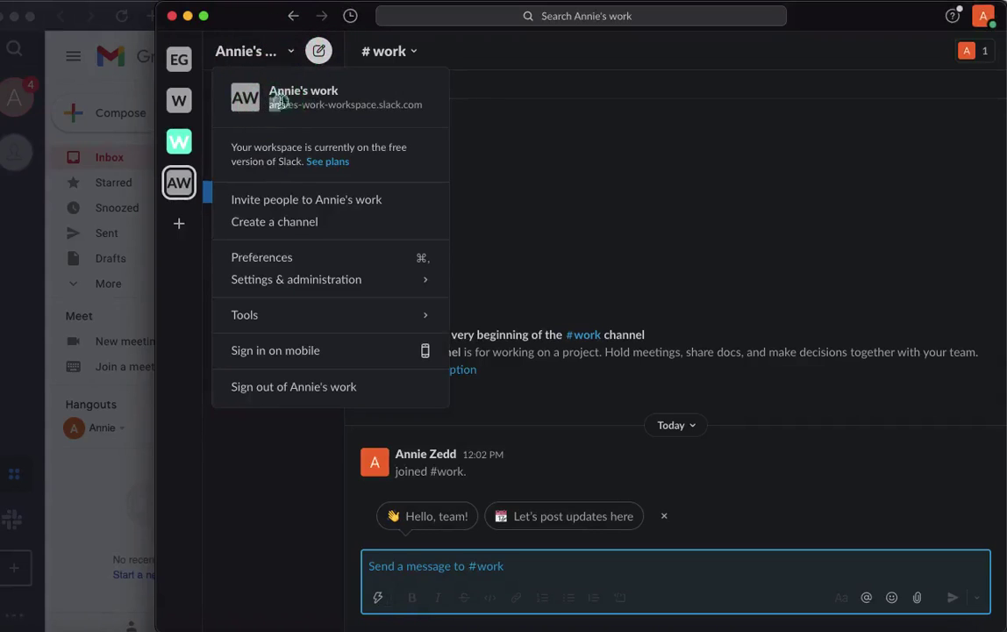
drag(375, 101, 376, 100)
key(super+c)
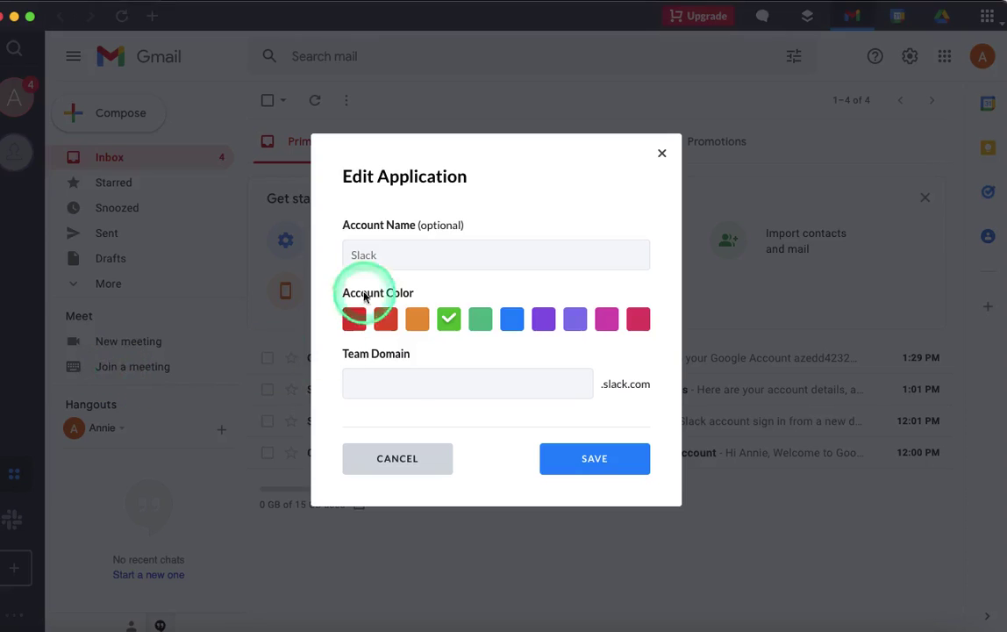
Paste the copied workspace domain as the Slack team domain in Shift and save the application settings.
click(399, 375)
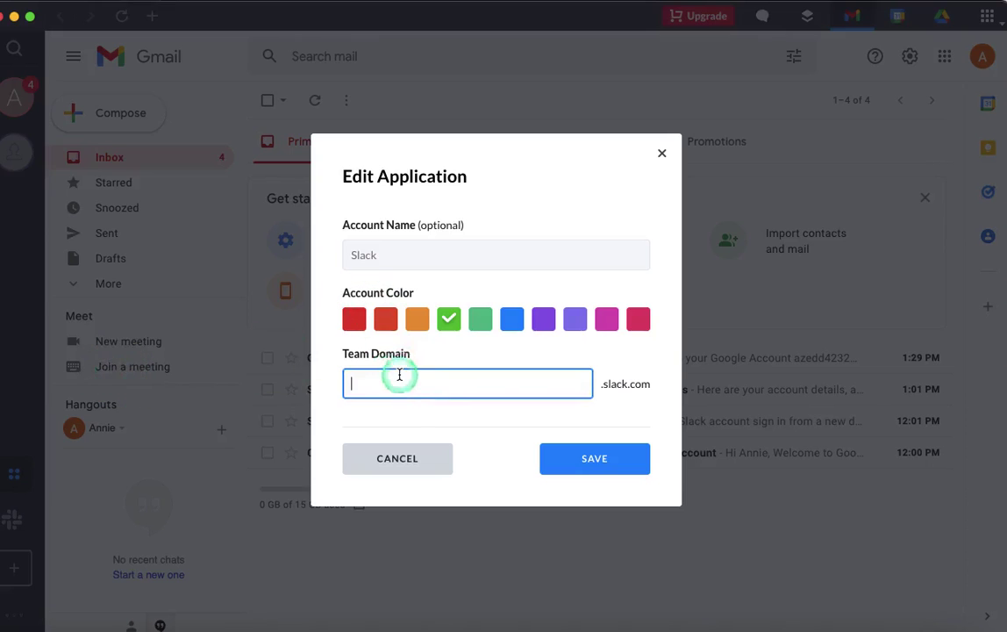
key(super+v)
click(562, 460)
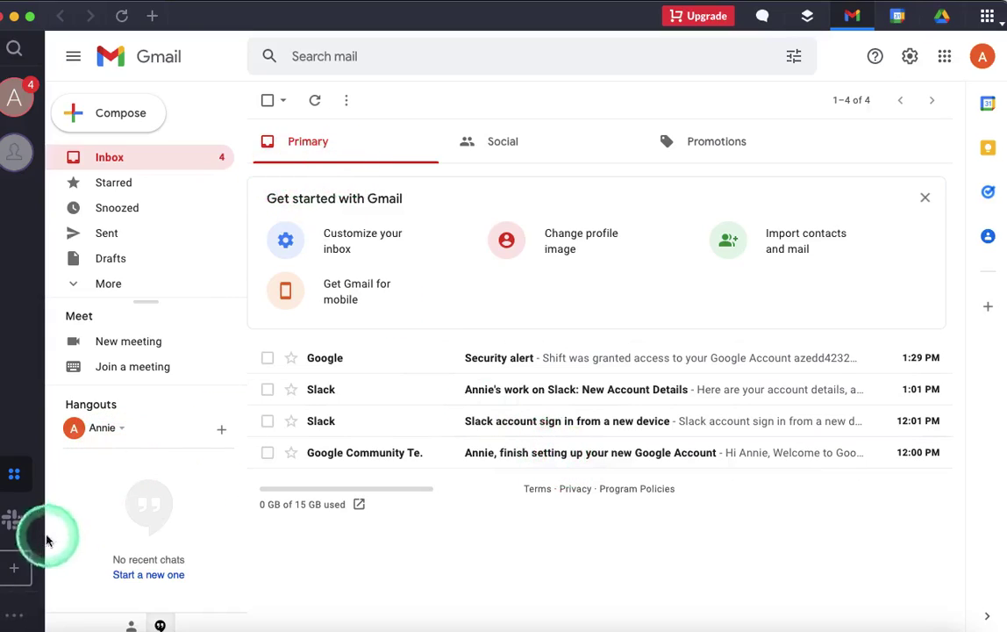
Open Slack inside Shift and sign in to the workspace.
click(12, 519)
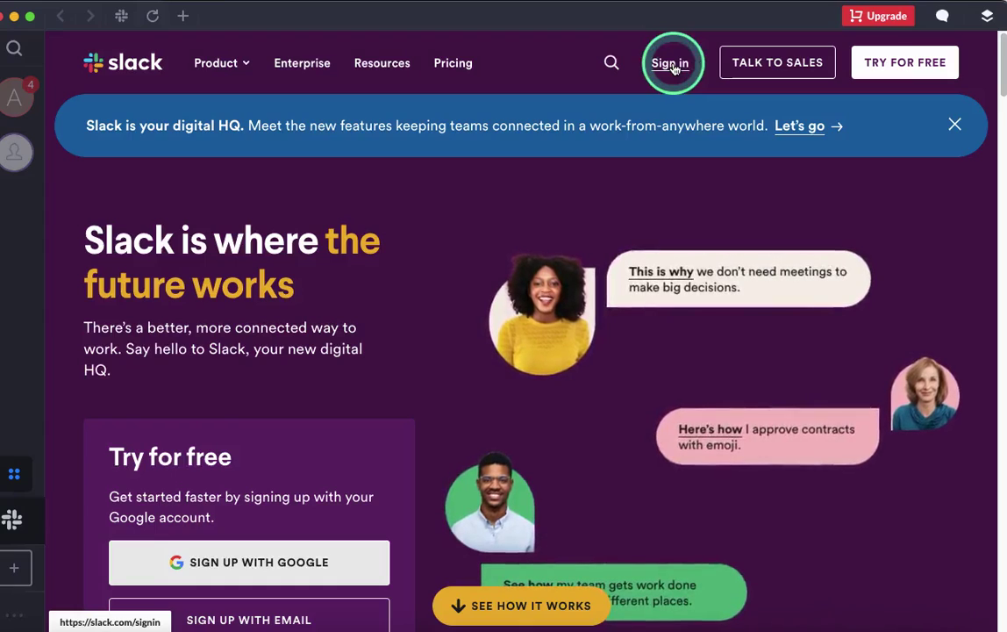
click(672, 64)
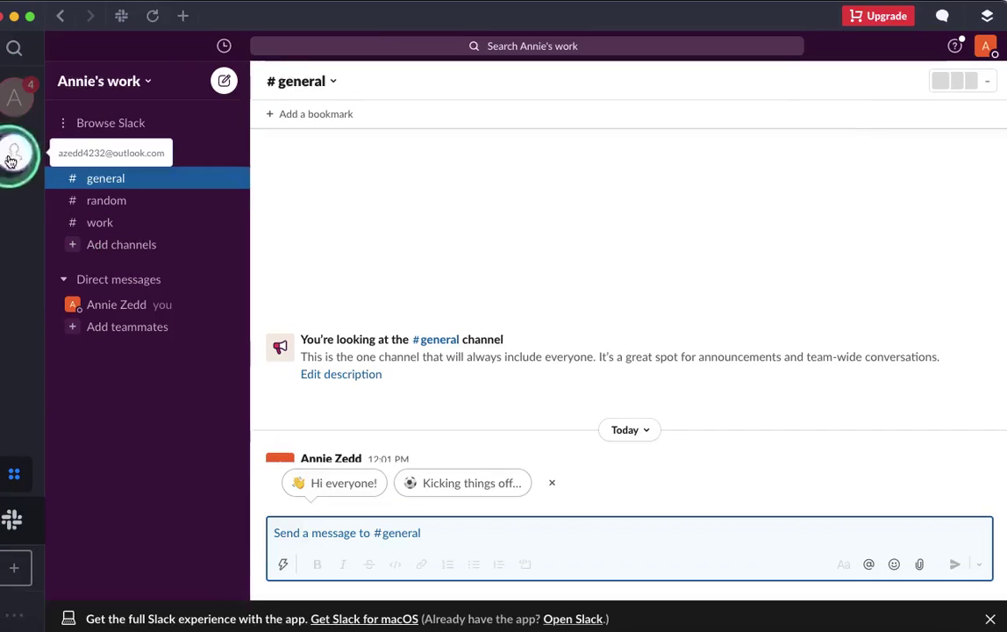
Review the connected email accounts and switch back to the primary Gmail account's inbox.
drag(15, 103, 18, 184)
drag(25, 154, 31, 90)
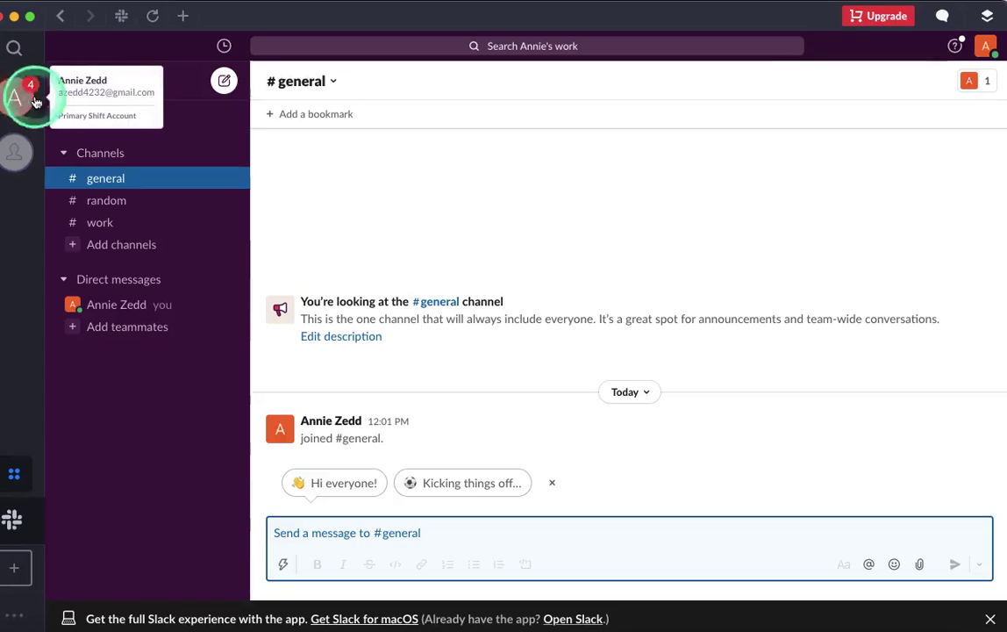
click(26, 102)
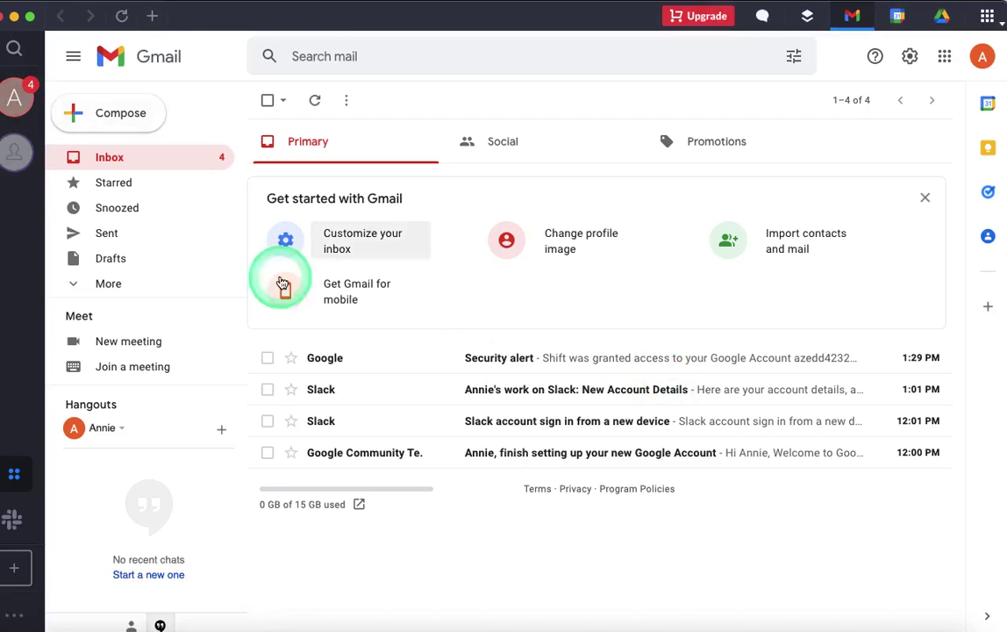
Review the Outlook inbox, Gmail inbox and Slack workspace in turn, and briefly open Shift's unified search before dismissing it.
click(14, 153)
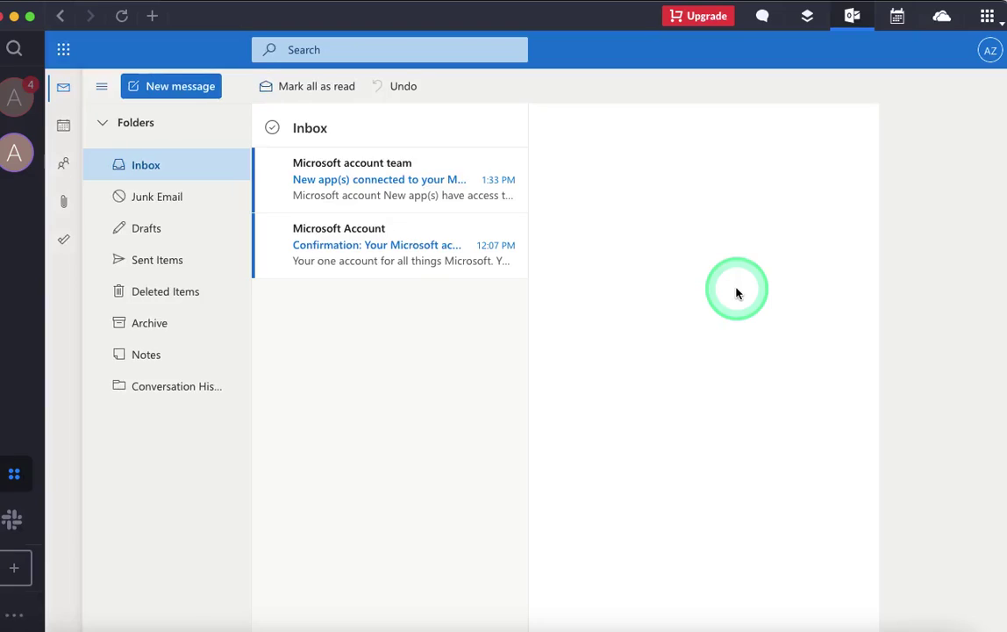
click(15, 101)
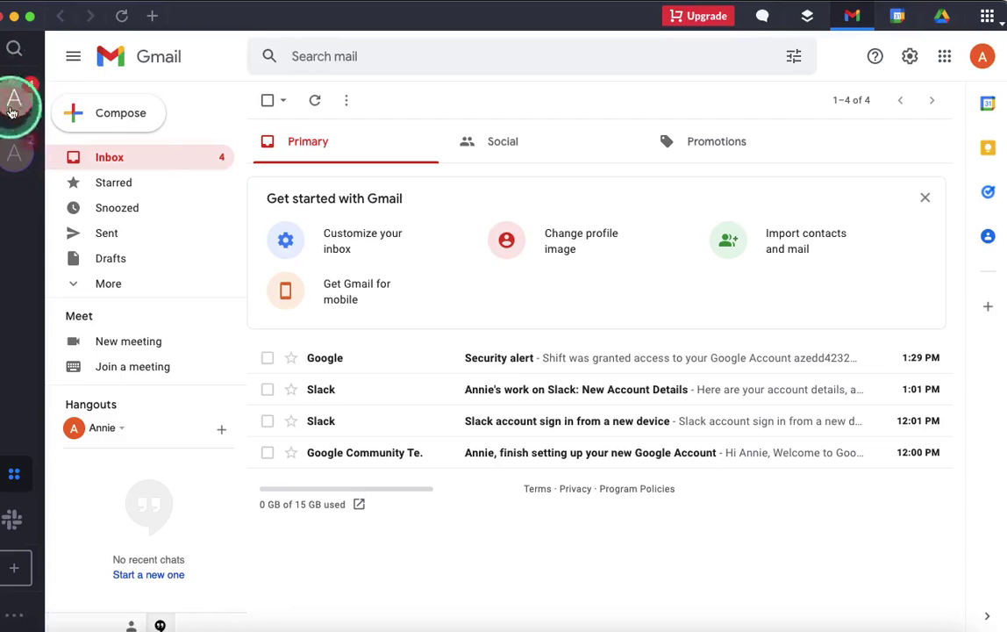
click(22, 525)
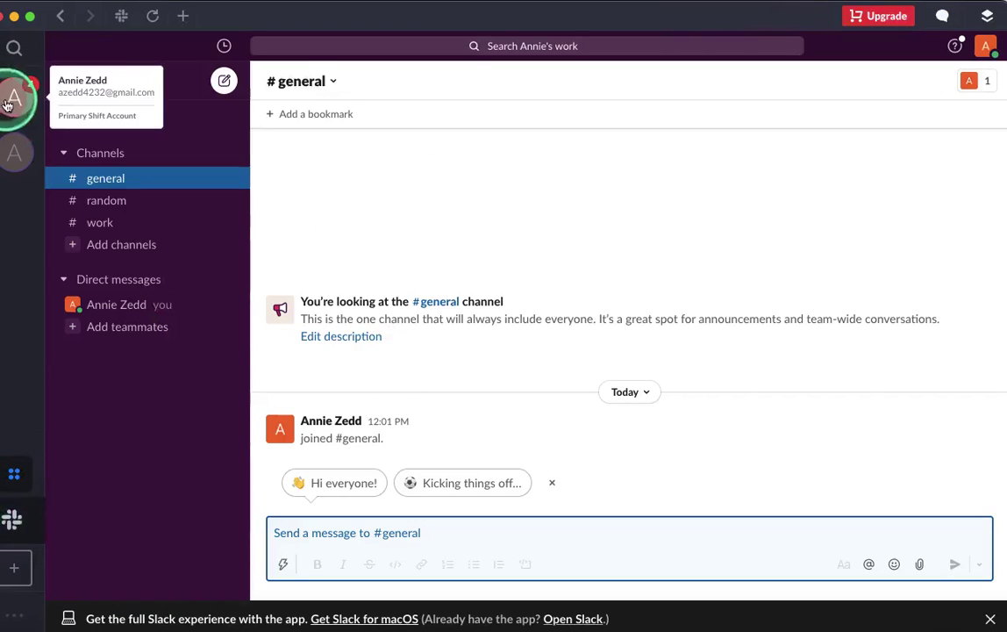
click(15, 50)
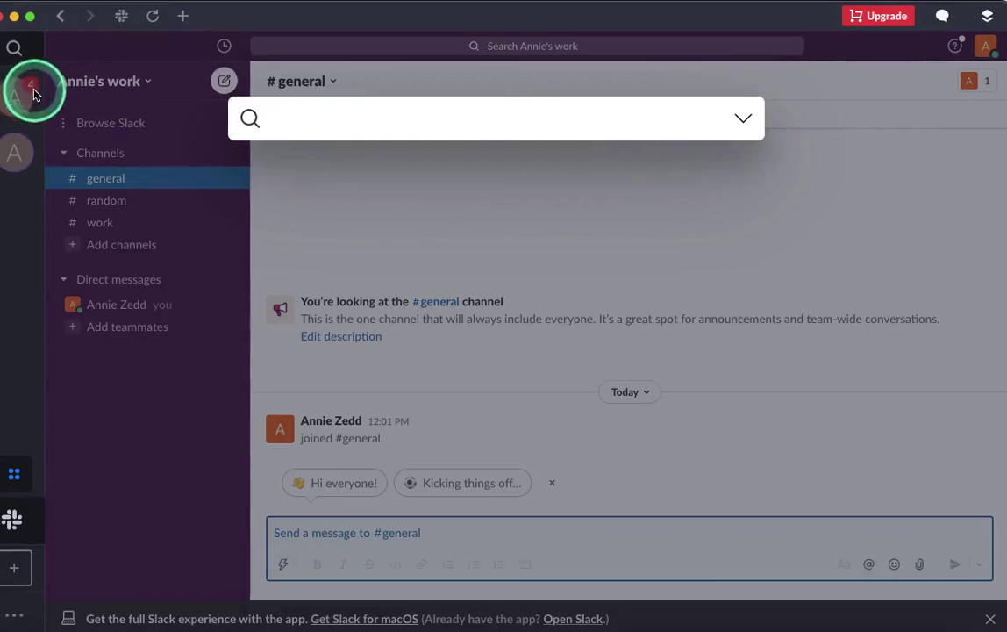
click(208, 254)
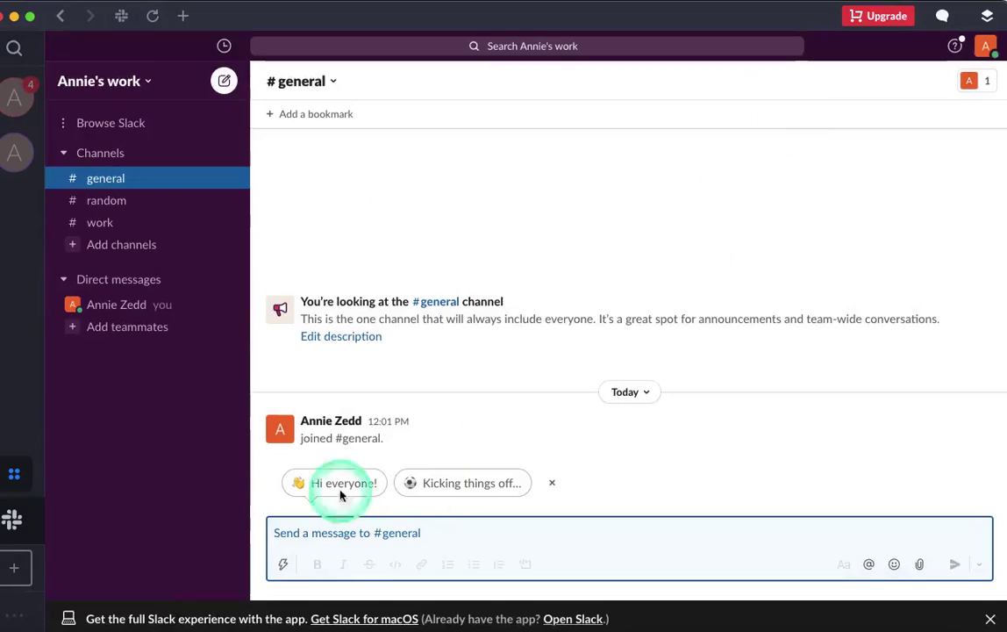
Open the catalog of applications that can be added to Shift and look through the app categories and settings sections.
click(15, 568)
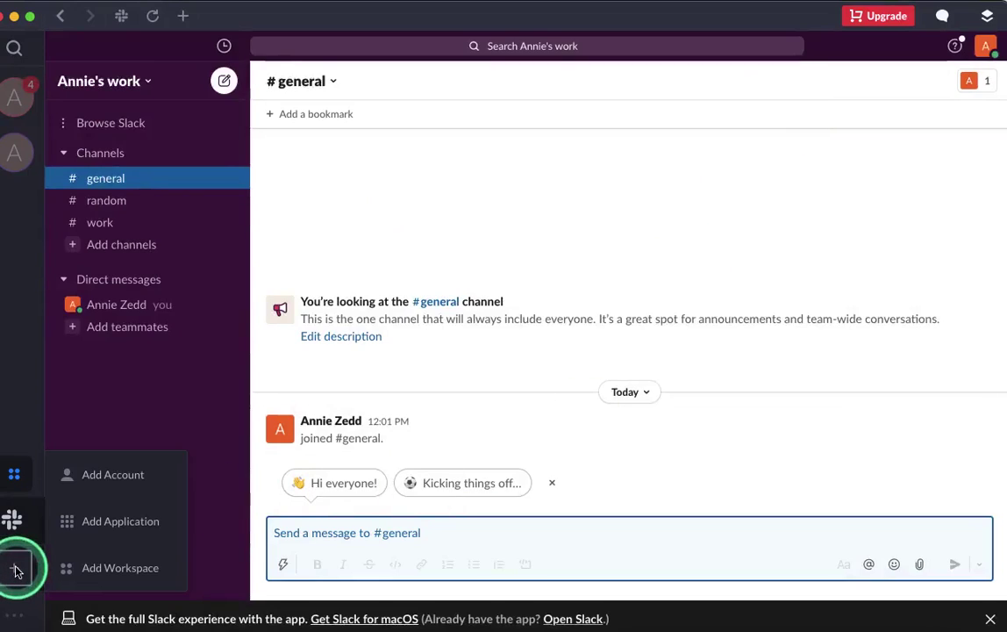
click(122, 526)
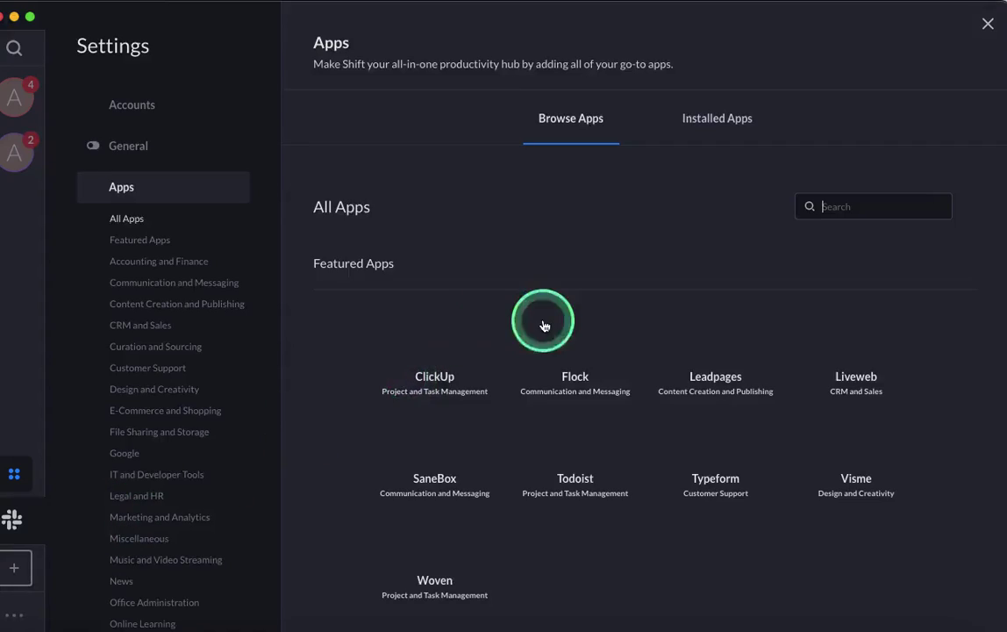
scroll(169, 360, down, 5)
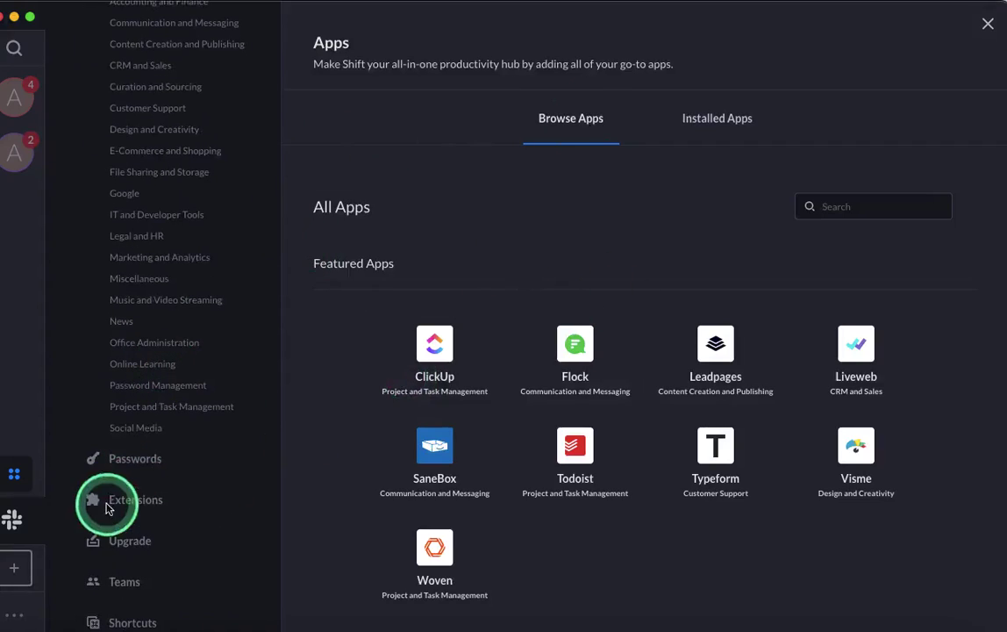